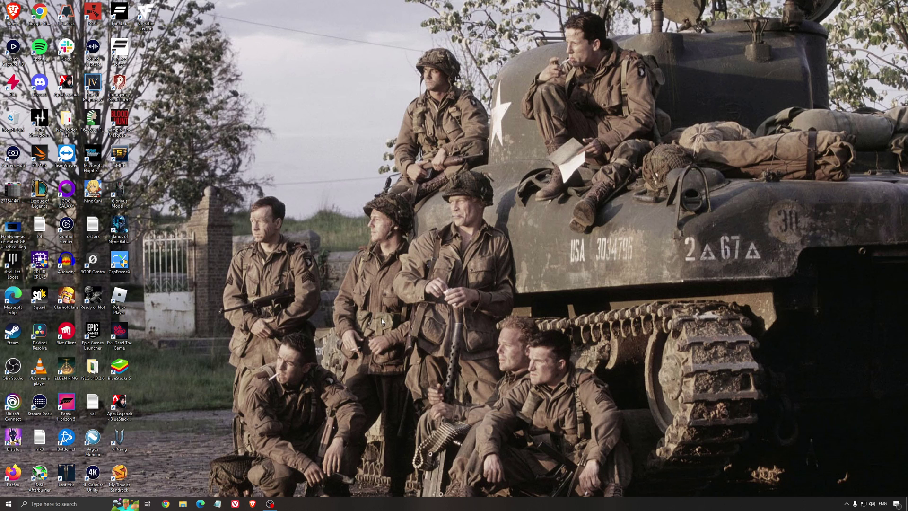
# Search Windows for "game mode" and open the Game Mode settings to check whether it is enabled
pyautogui.click(80, 505)
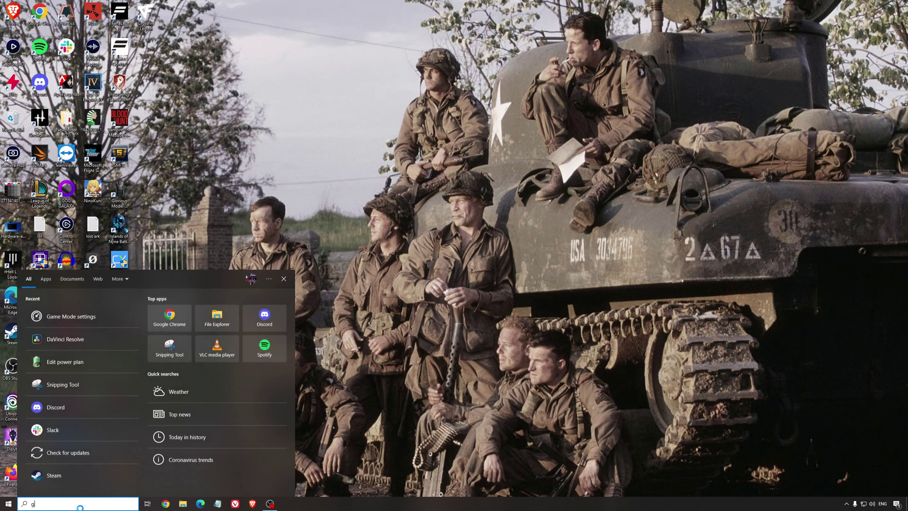
pyautogui.write('game mode')
pyautogui.press('Return')
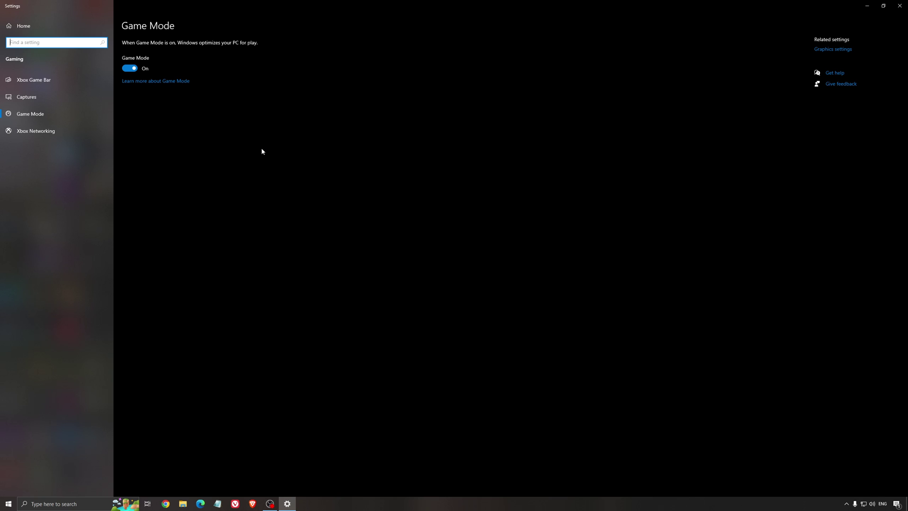
# Review the Xbox Game Bar and Captures settings for enabled overlay and recording options, and close Settings
pyautogui.click(59, 84)
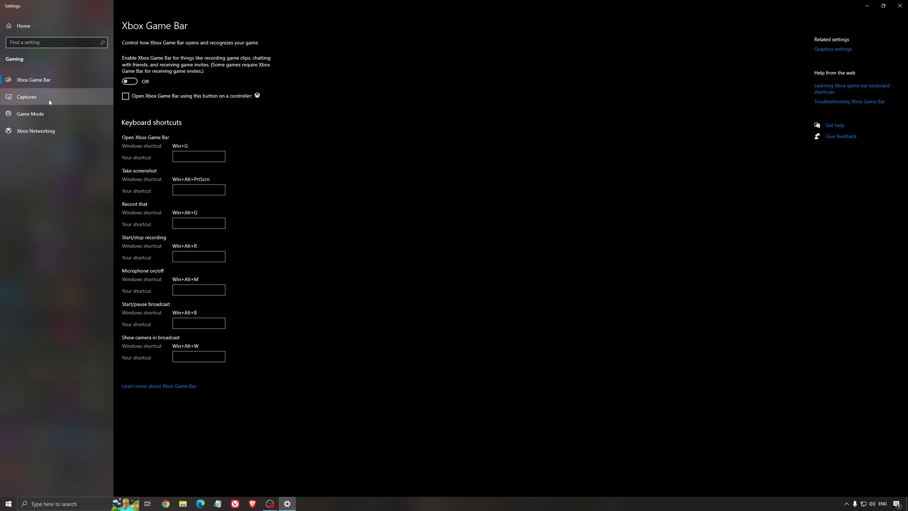
pyautogui.click(33, 97)
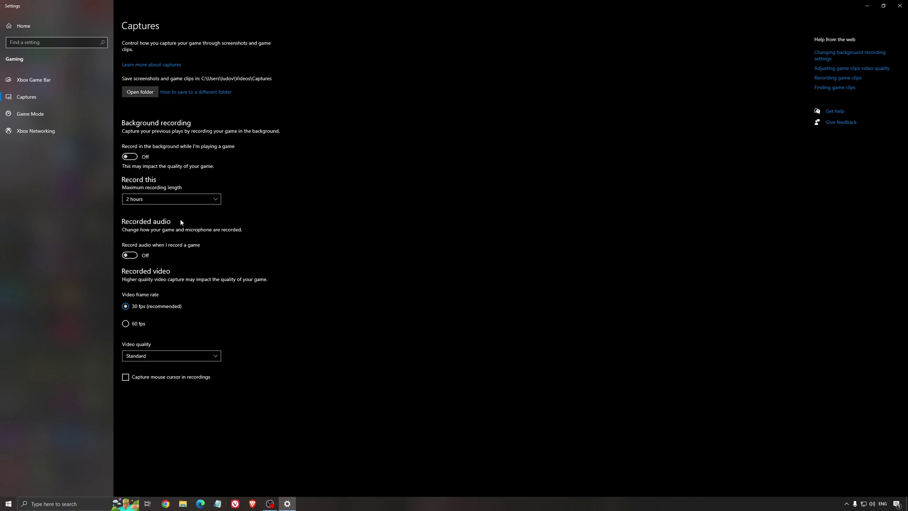
pyautogui.click(900, 5)
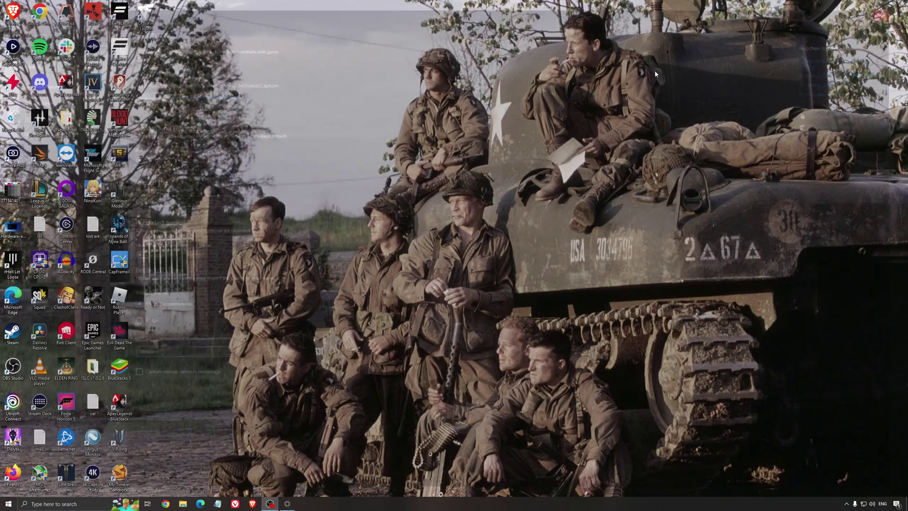
# View the Hardware-accelerated GPU scheduling screenshot stored on the desktop and close it
pyautogui.doubleClick(14, 230)
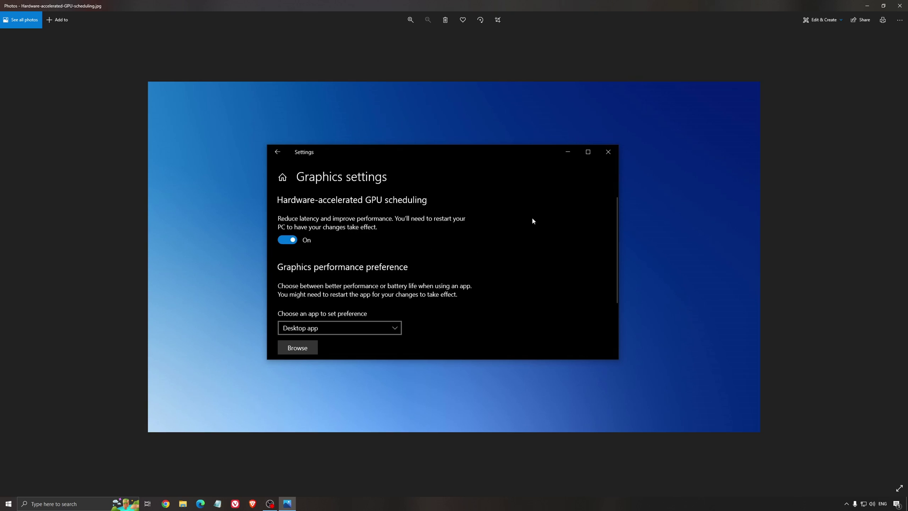
pyautogui.click(900, 5)
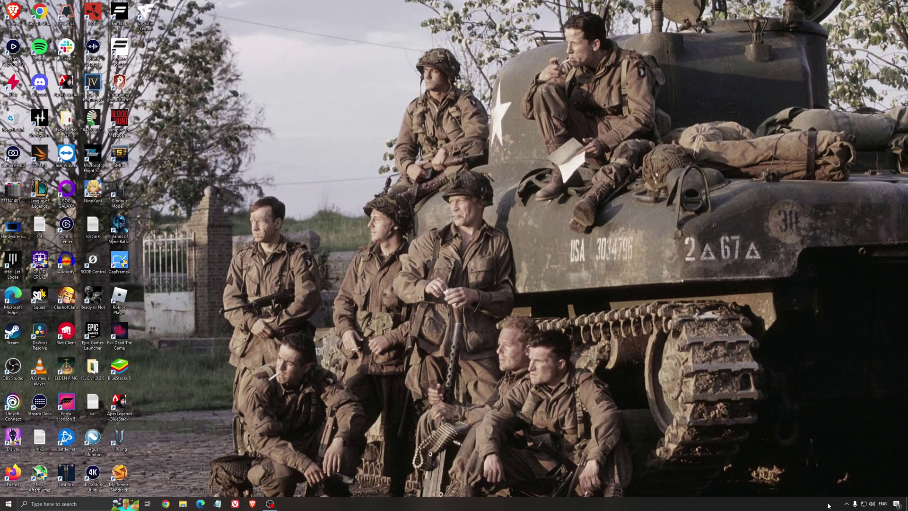
# Open AMD Software and check for driver updates from its home page
pyautogui.click(846, 504)
pyautogui.click(854, 477)
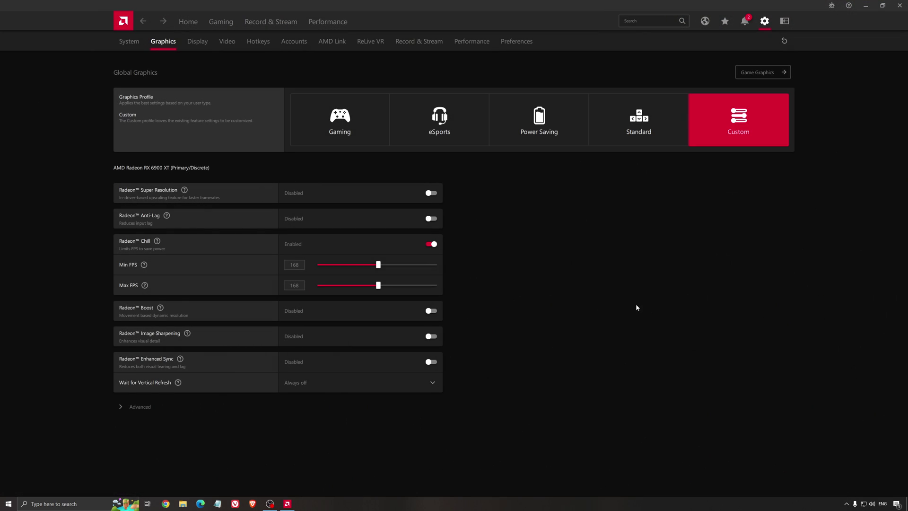
pyautogui.click(180, 23)
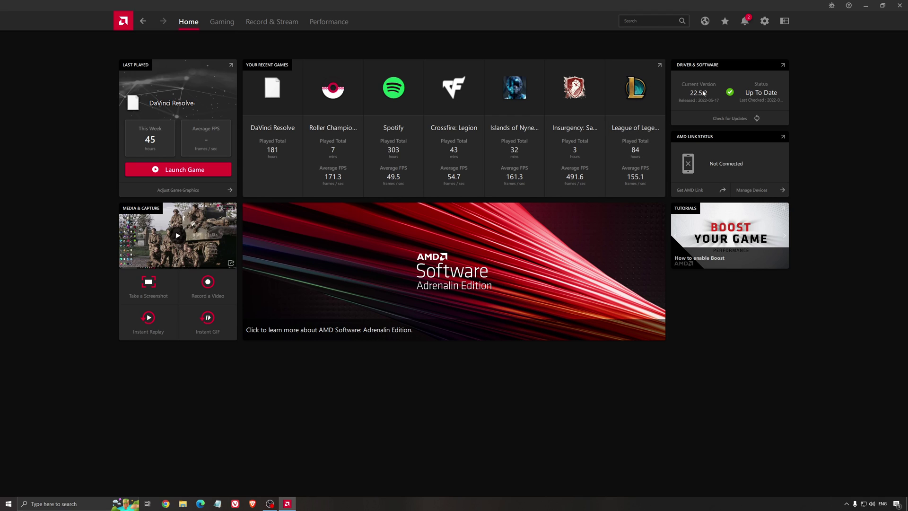
pyautogui.click(723, 122)
# Review the Global Graphics settings for gaming in AMD Software and close the program
pyautogui.click(228, 27)
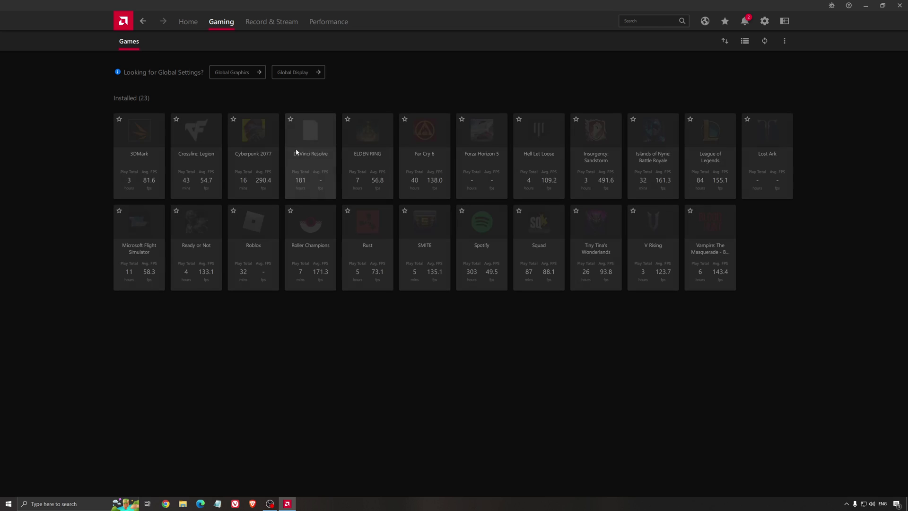
pyautogui.click(232, 73)
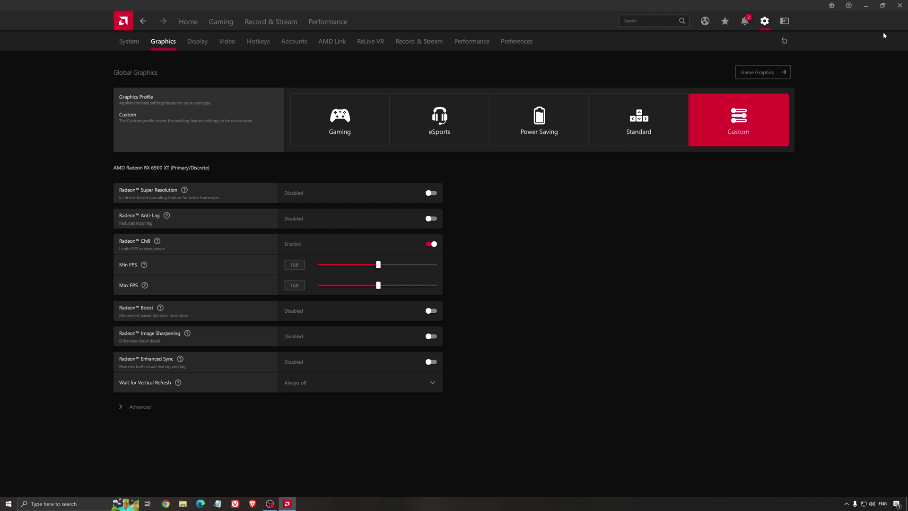
pyautogui.click(900, 5)
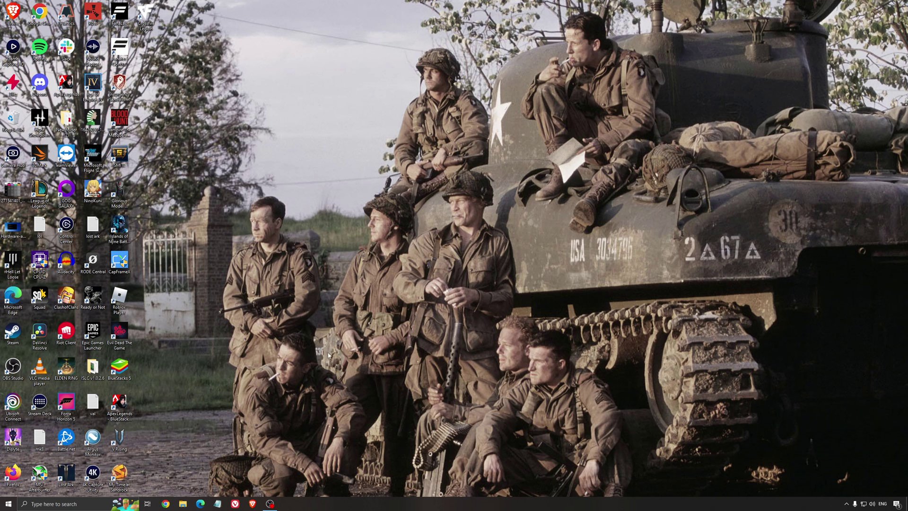
# Find the power plan editor through Windows search, review the available plans in Power Options, and close the window
pyautogui.click(86, 504)
pyautogui.write('ener')
pyautogui.press('Return')
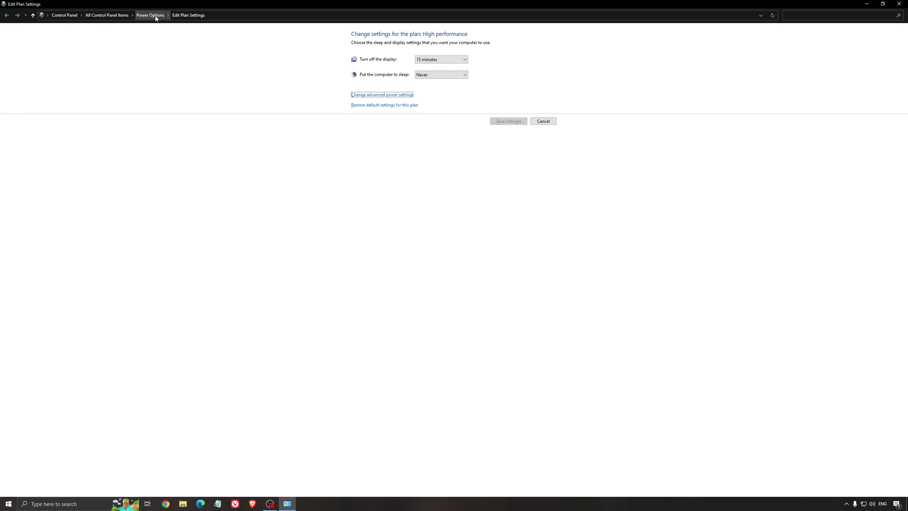
pyautogui.click(155, 16)
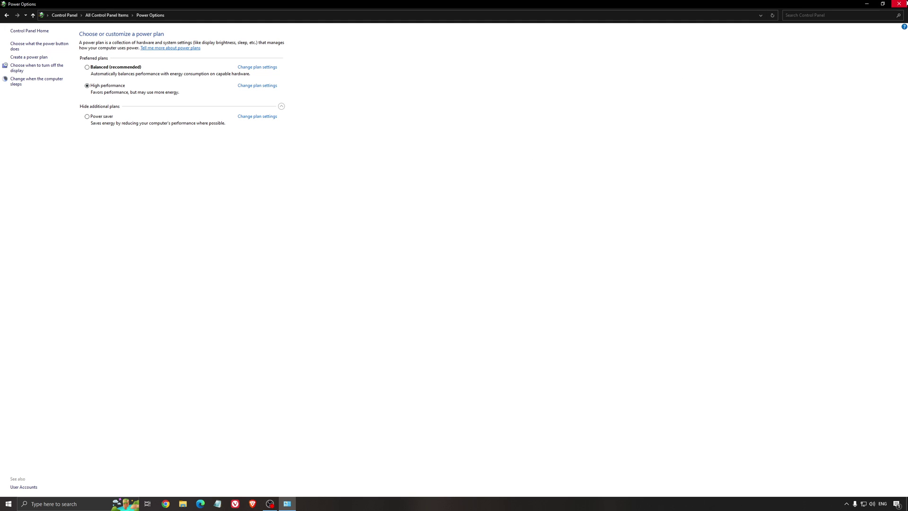
pyautogui.click(901, 4)
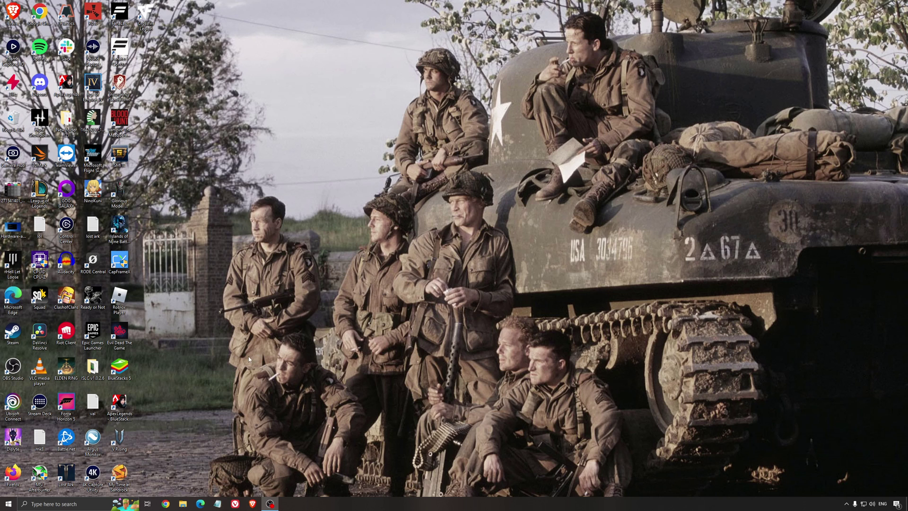
# Launch the Intelligent standby list cleaner application from the ISLC v1.0.2.6 folder on the desktop
pyautogui.doubleClick(93, 368)
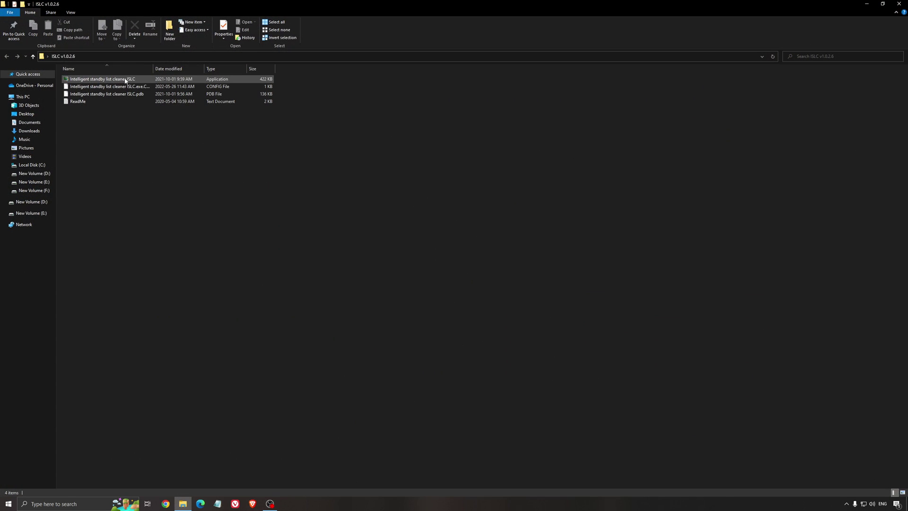
pyautogui.doubleClick(125, 81)
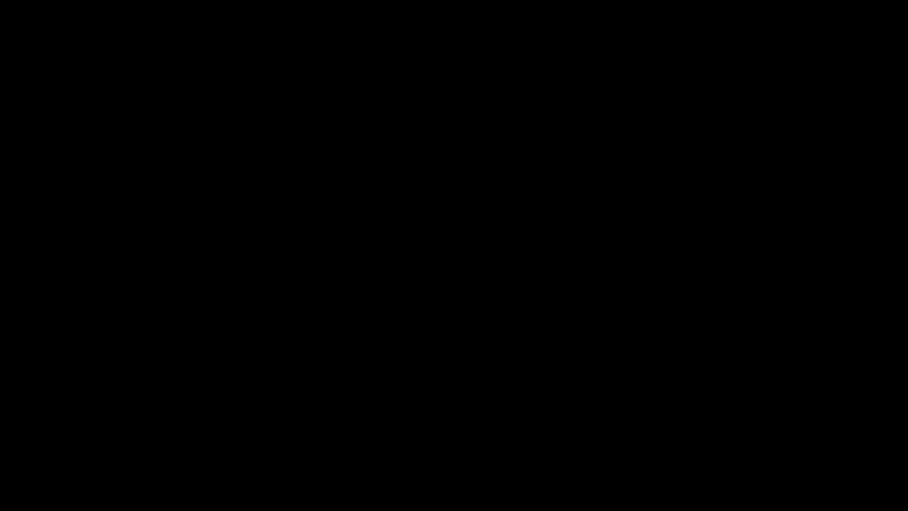
pyautogui.click(503, 191)
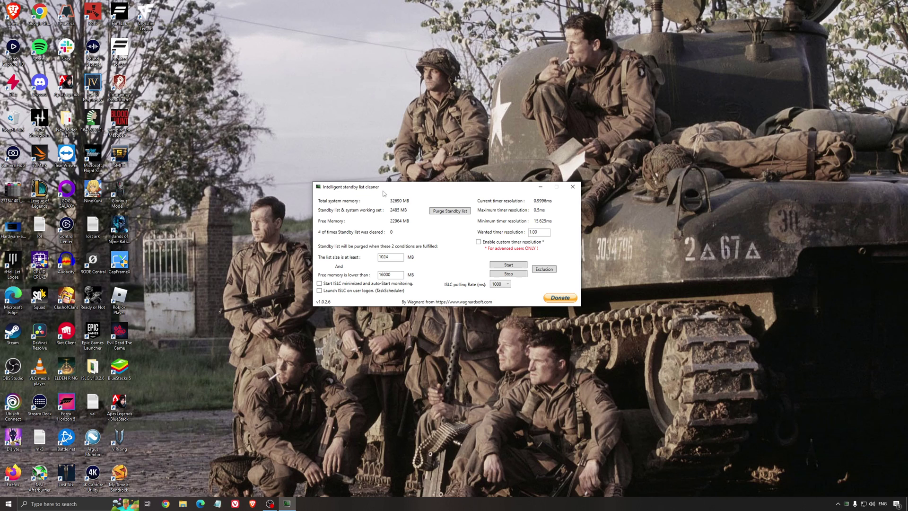
# Start the standby list cleaner's automatic memory monitoring and minimize its window
pyautogui.moveTo(383, 191); pyautogui.dragTo(380, 196)
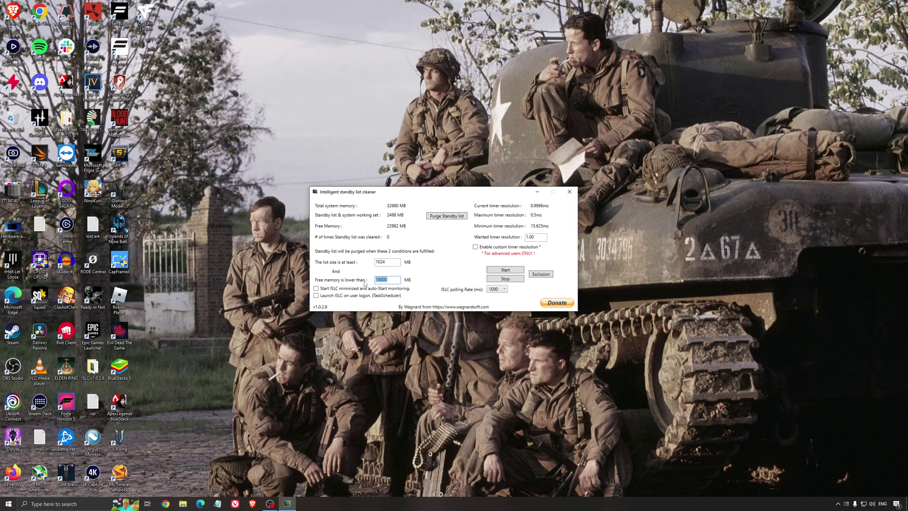
pyautogui.click(506, 271)
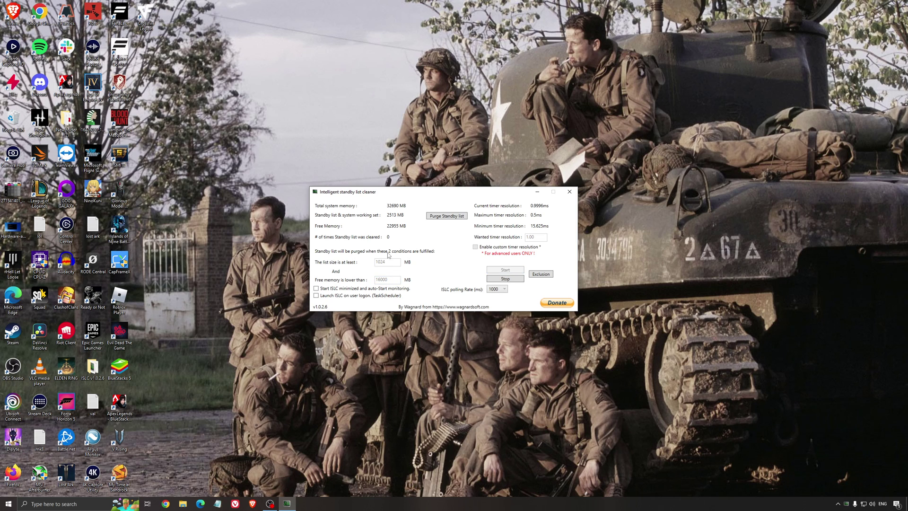
pyautogui.moveTo(481, 191); pyautogui.dragTo(511, 190)
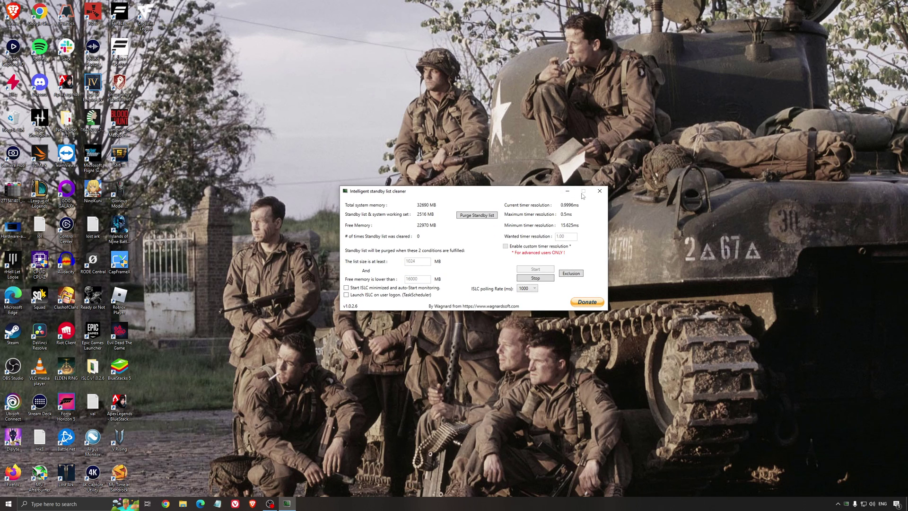
pyautogui.click(567, 191)
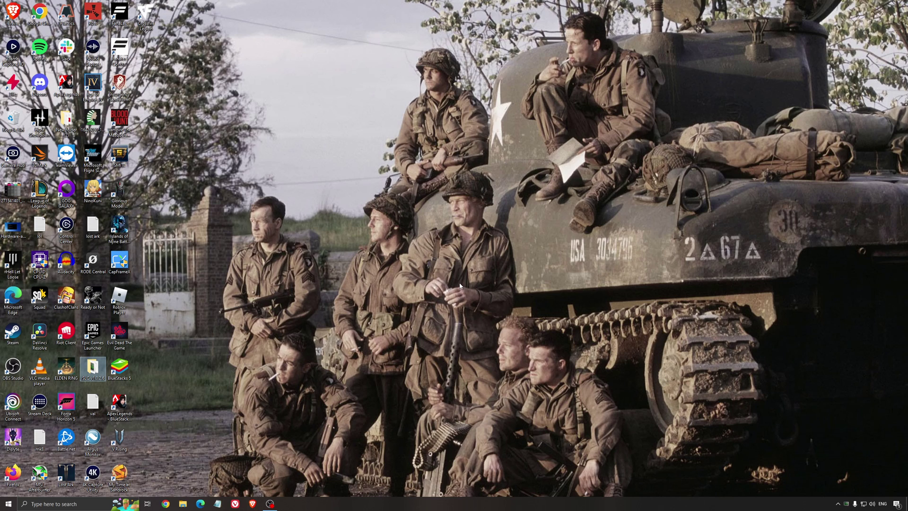
pyautogui.click(438, 252)
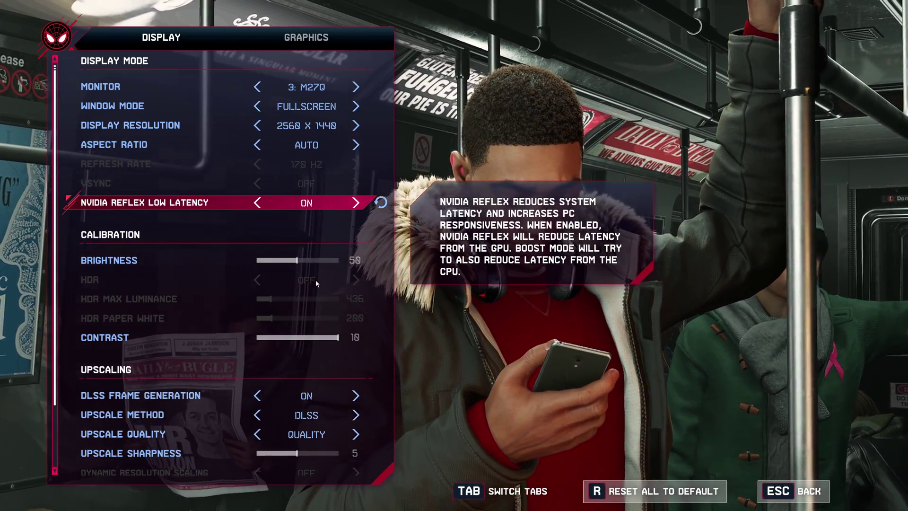
# Browse the game's Upscale Method options, including XeSS, AMD FSR 2.1 and IGTI, and return it to DLSS
pyautogui.scroll(-1, 308, 303)
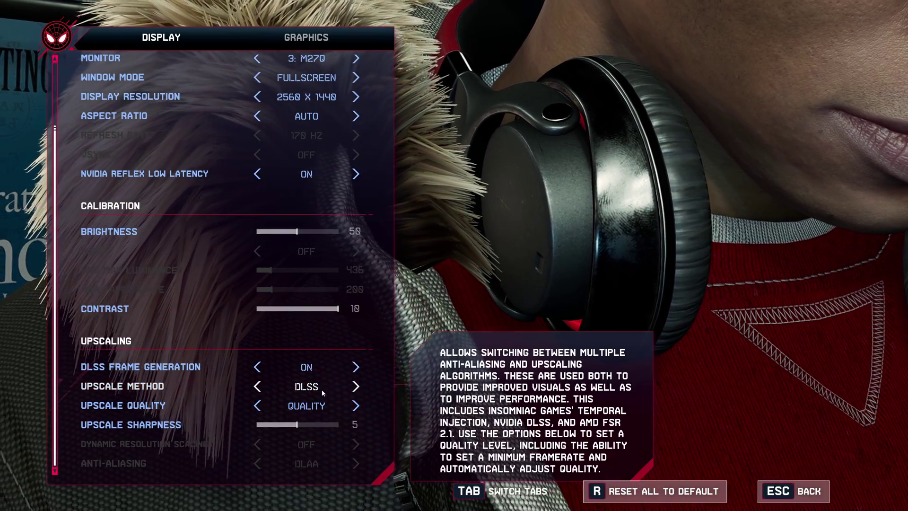
pyautogui.click(258, 387)
pyautogui.click(258, 387)
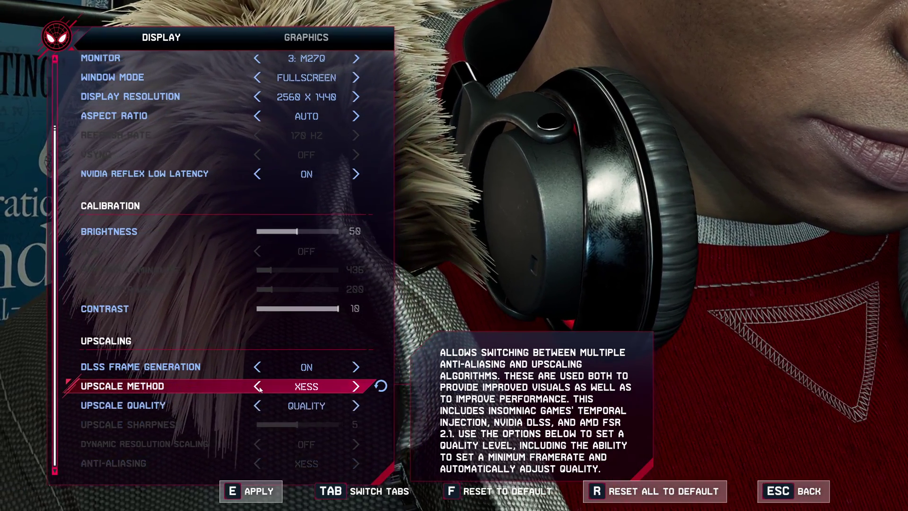
pyautogui.click(258, 387)
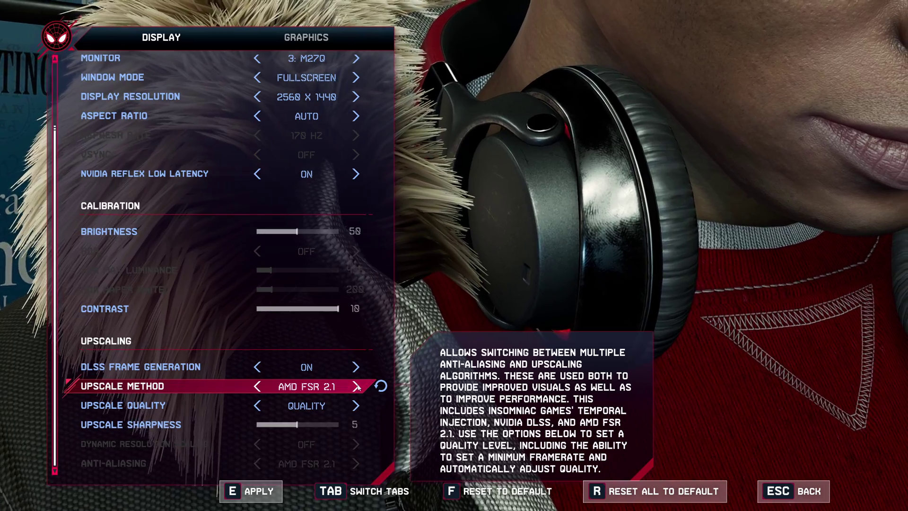
pyautogui.click(357, 387)
pyautogui.click(358, 387)
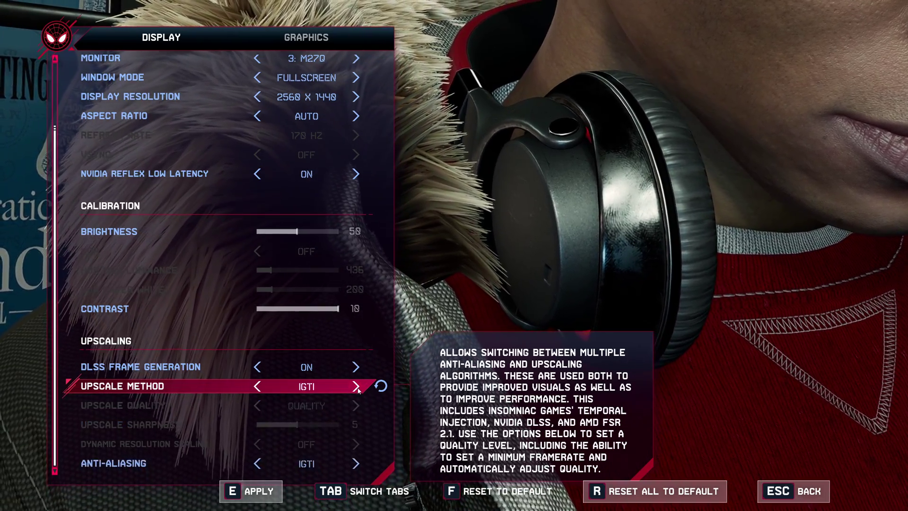
pyautogui.click(356, 387)
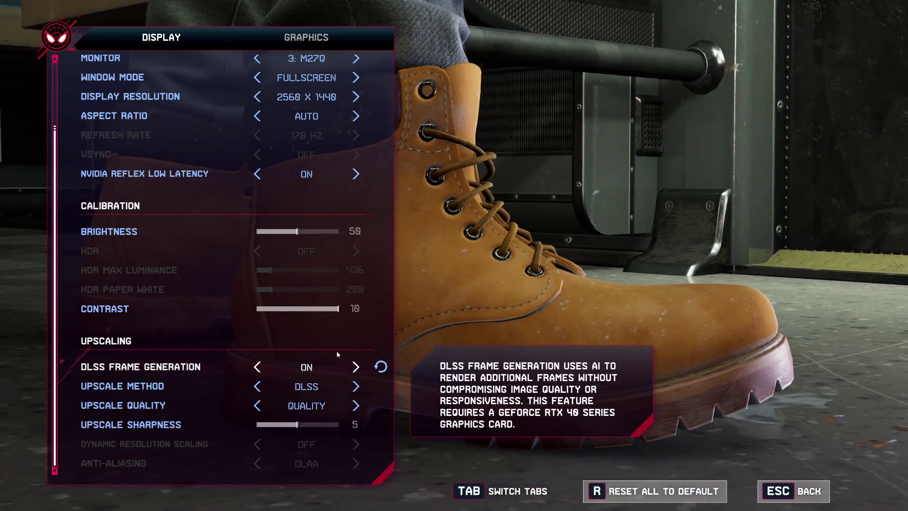